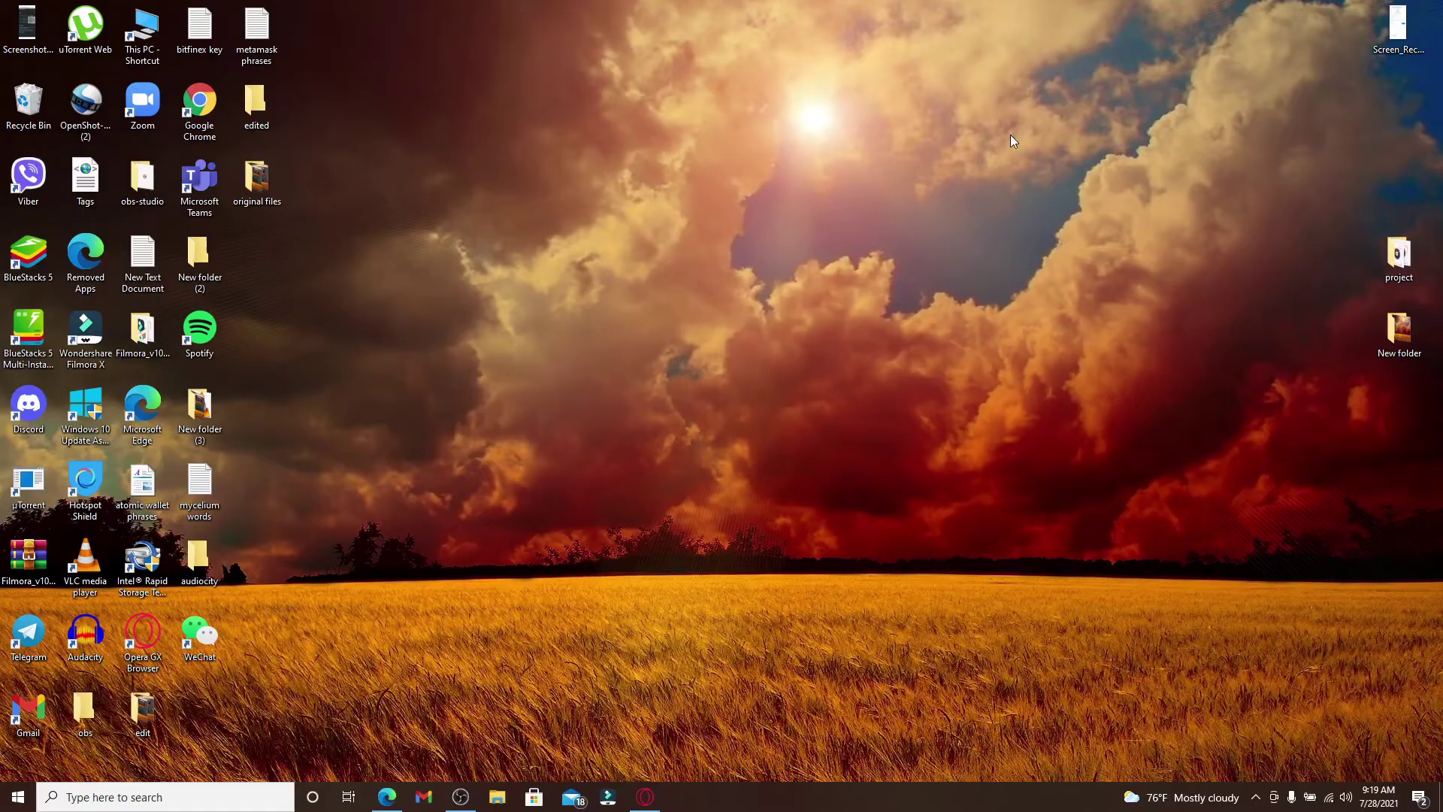
Step: Launch Opera GX from the taskbar to load disneyplus.com
click(643, 798)
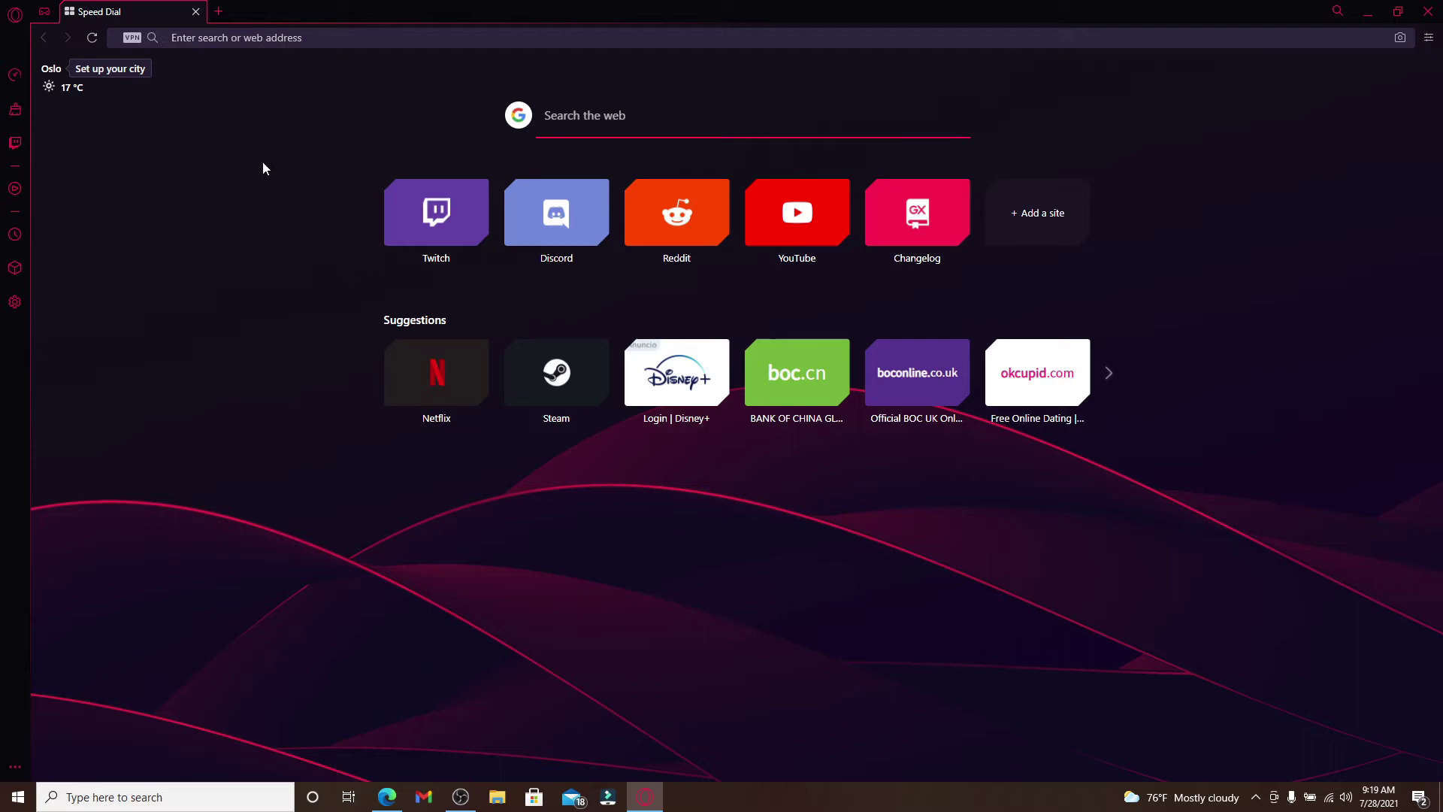
text(ww)
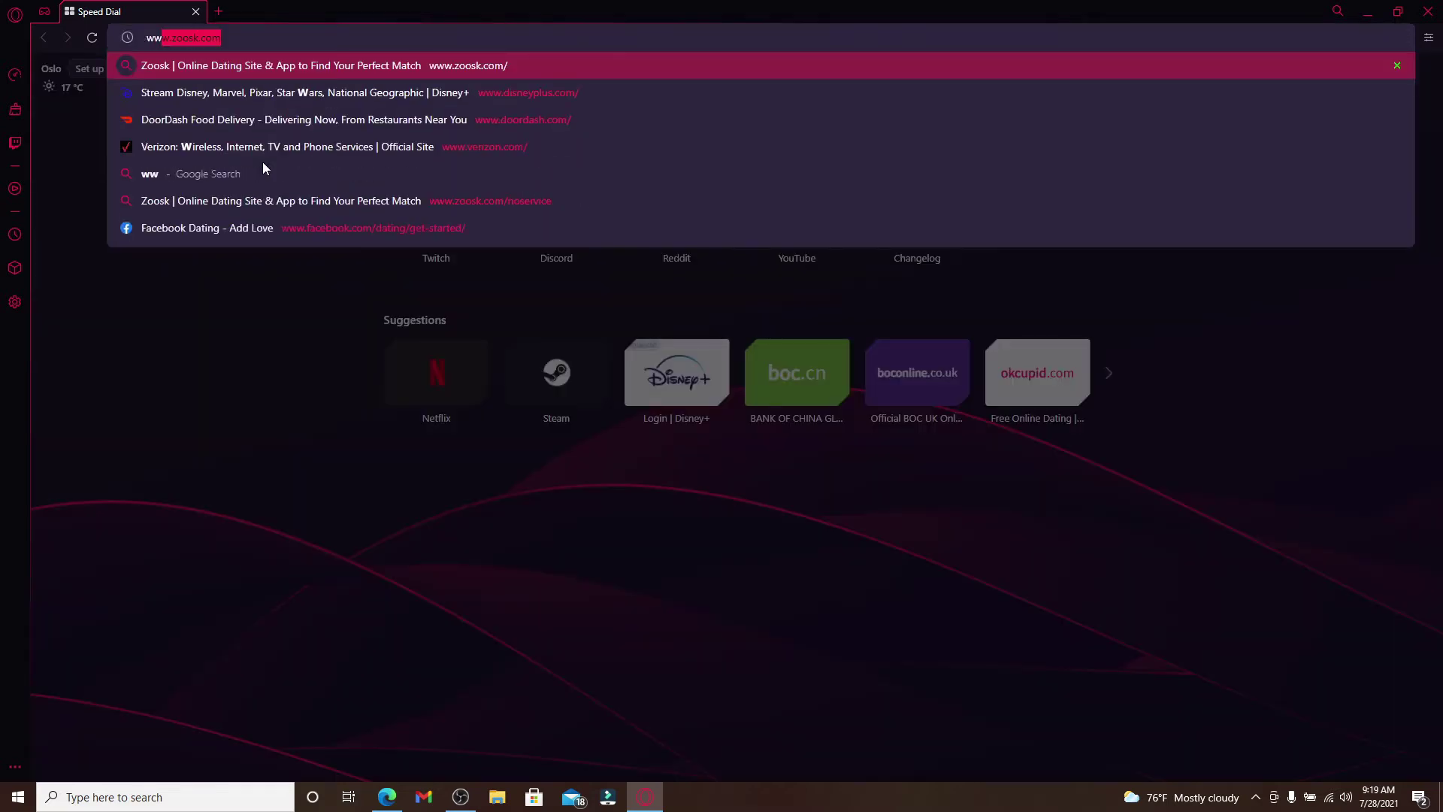
text(w.disneyplus.com)
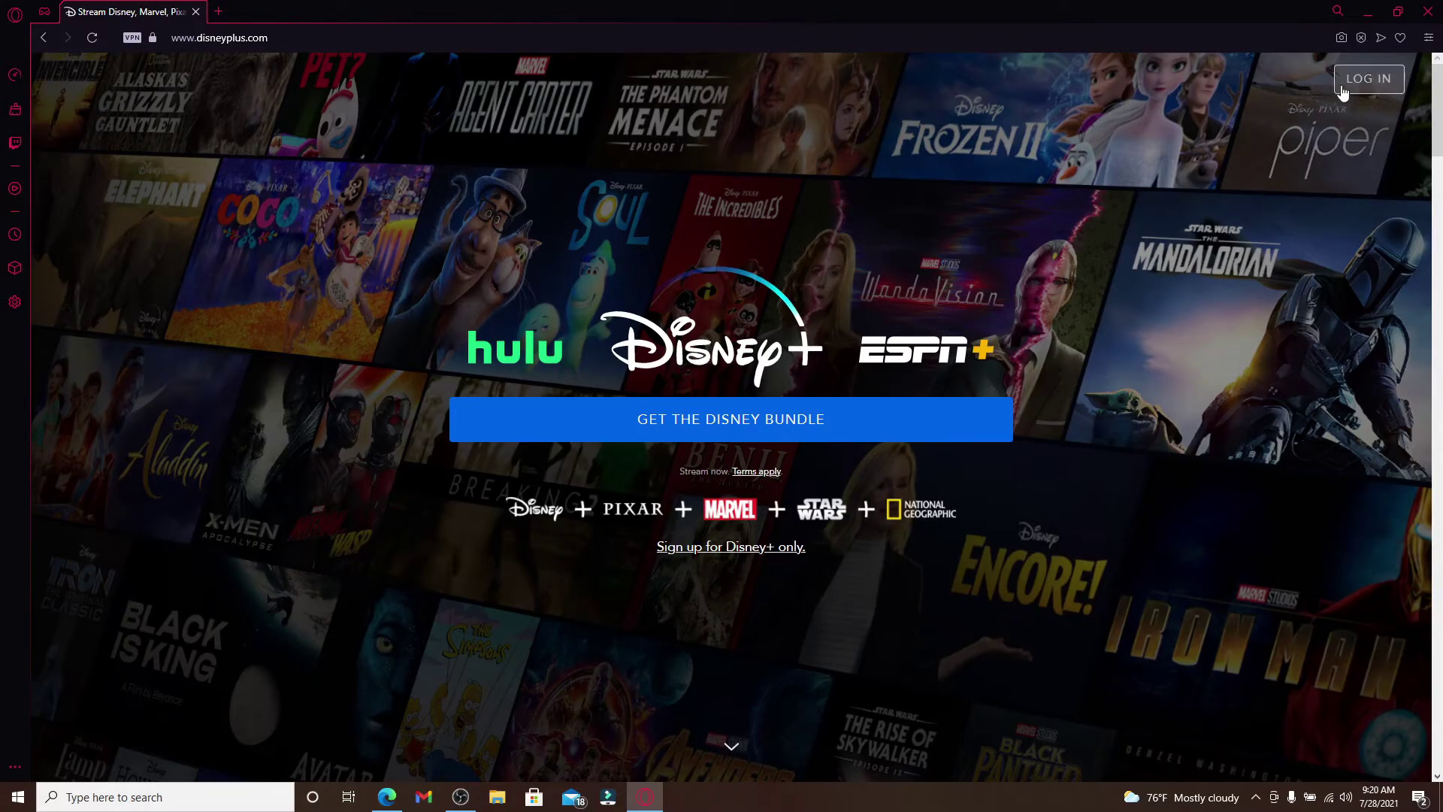
Step: Go to the Disney+ login page and fill the email from the saved autofill suggestion
click(1369, 81)
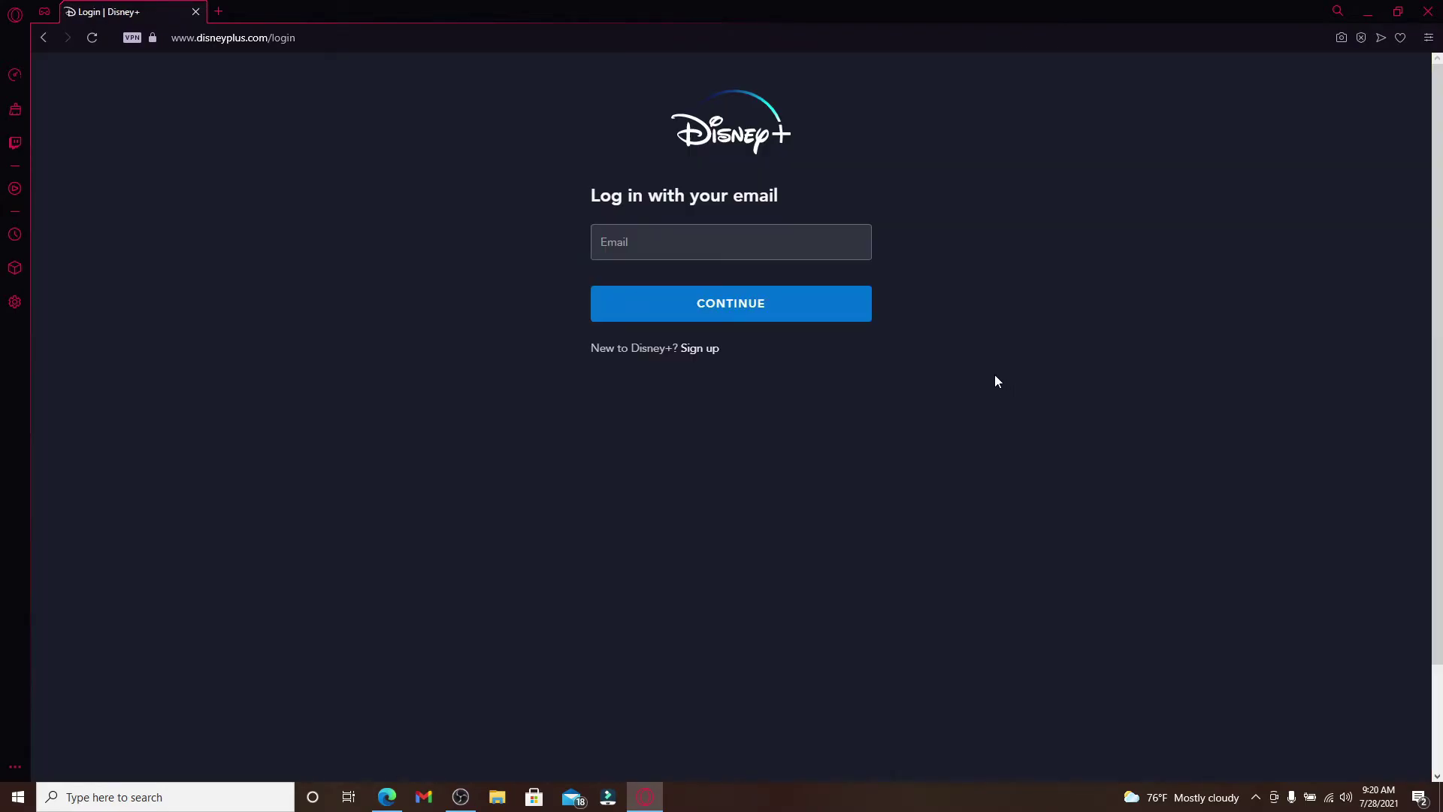
click(674, 242)
text(ru)
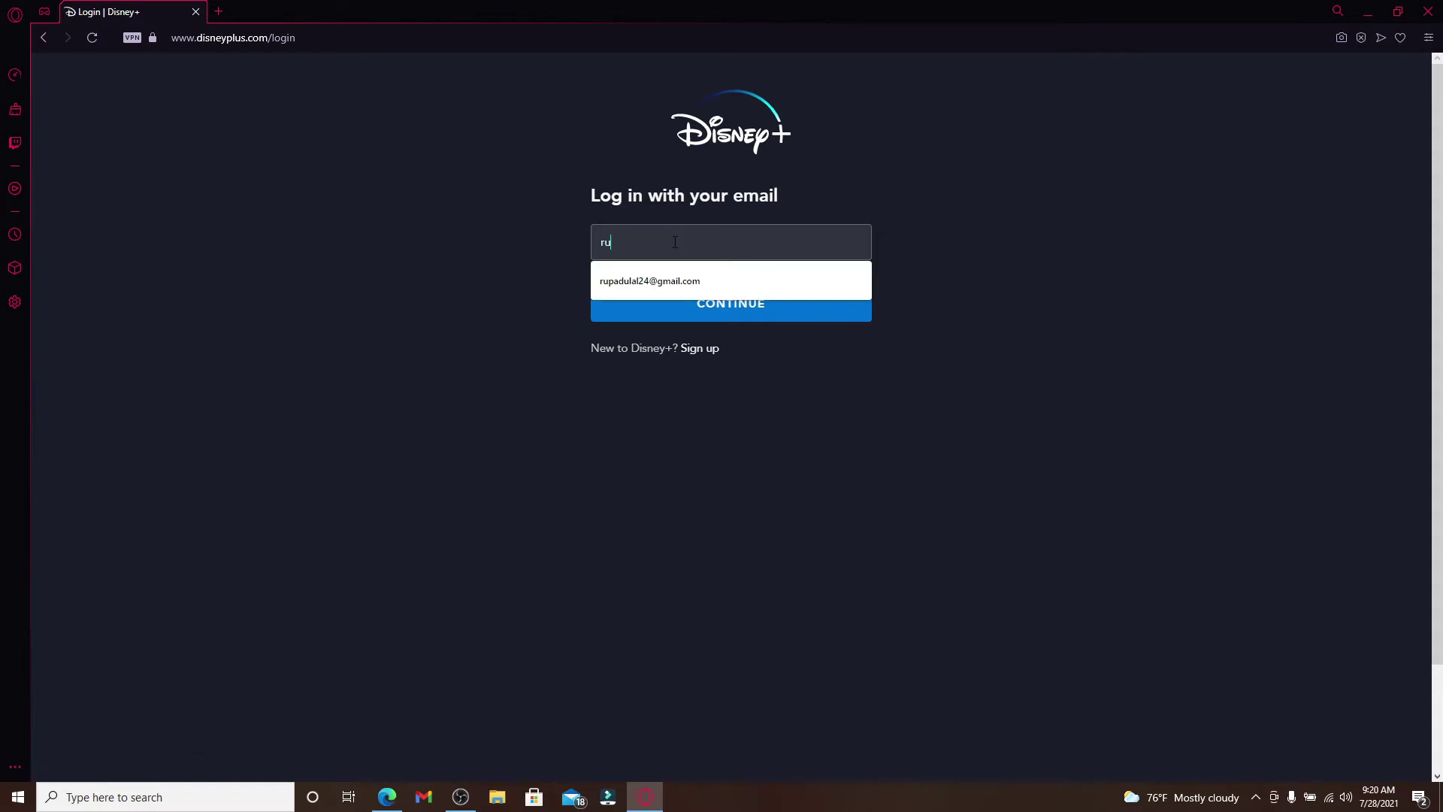
text(pa)
key(Down)
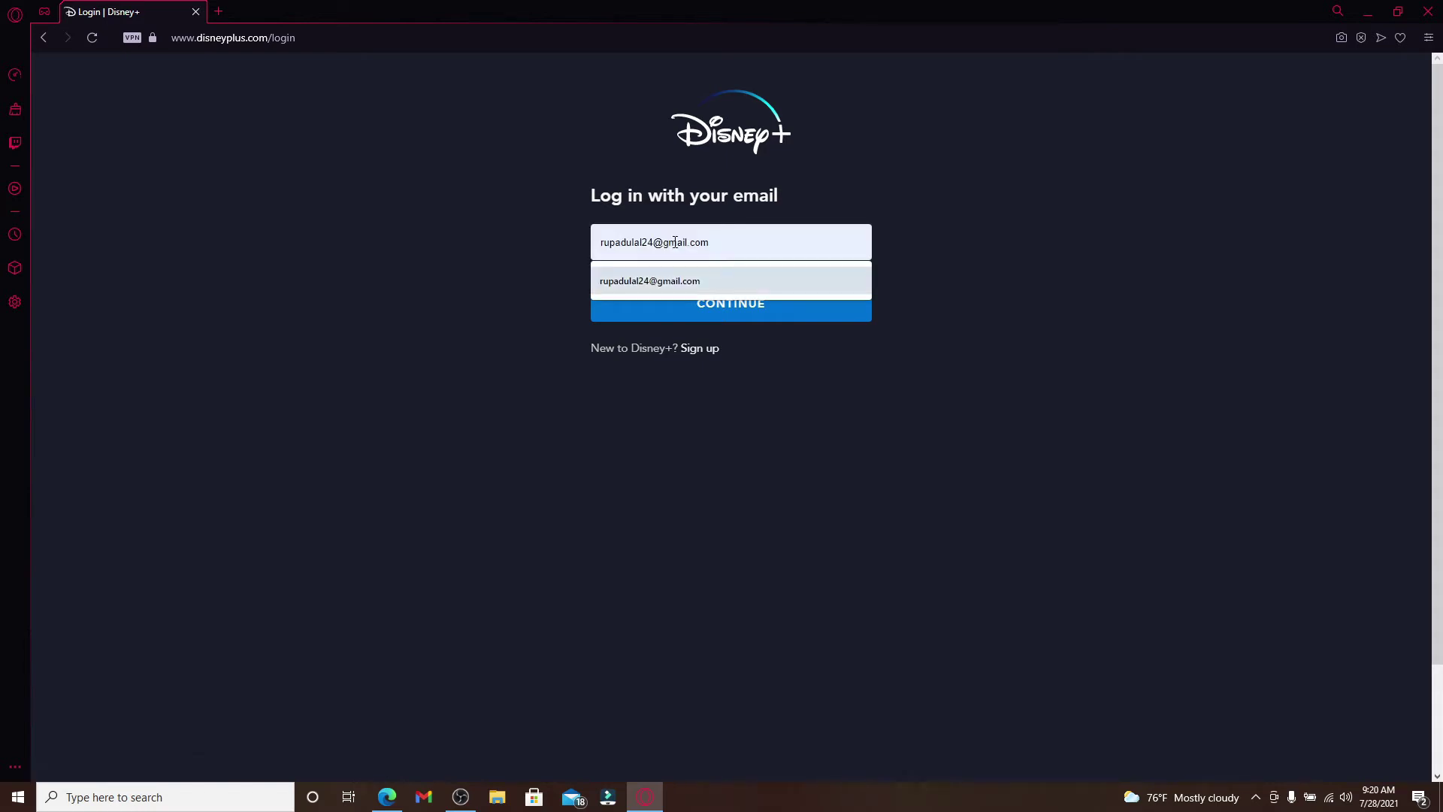
click(685, 278)
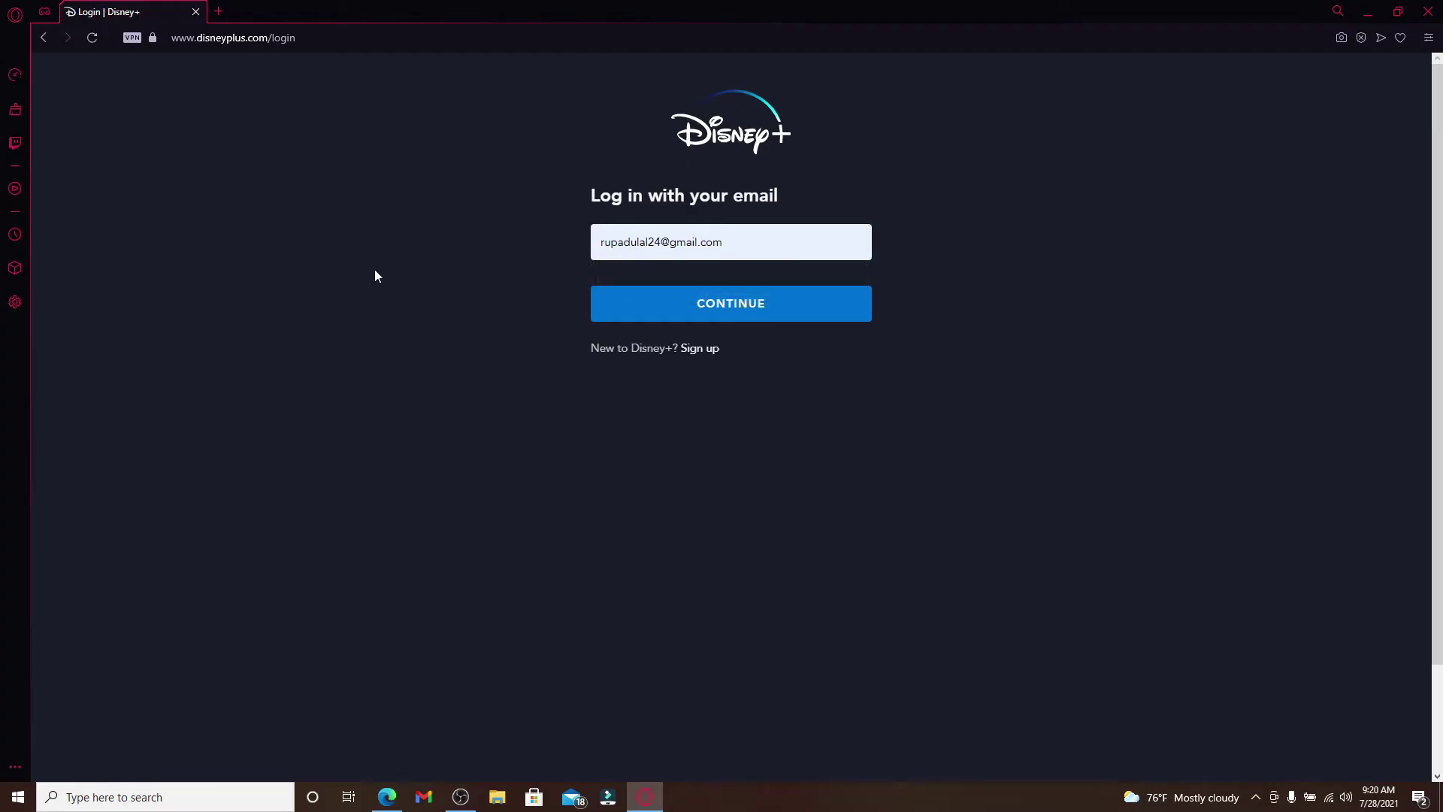
Step: Continue past the email step to the Disney+ password entry page
click(771, 309)
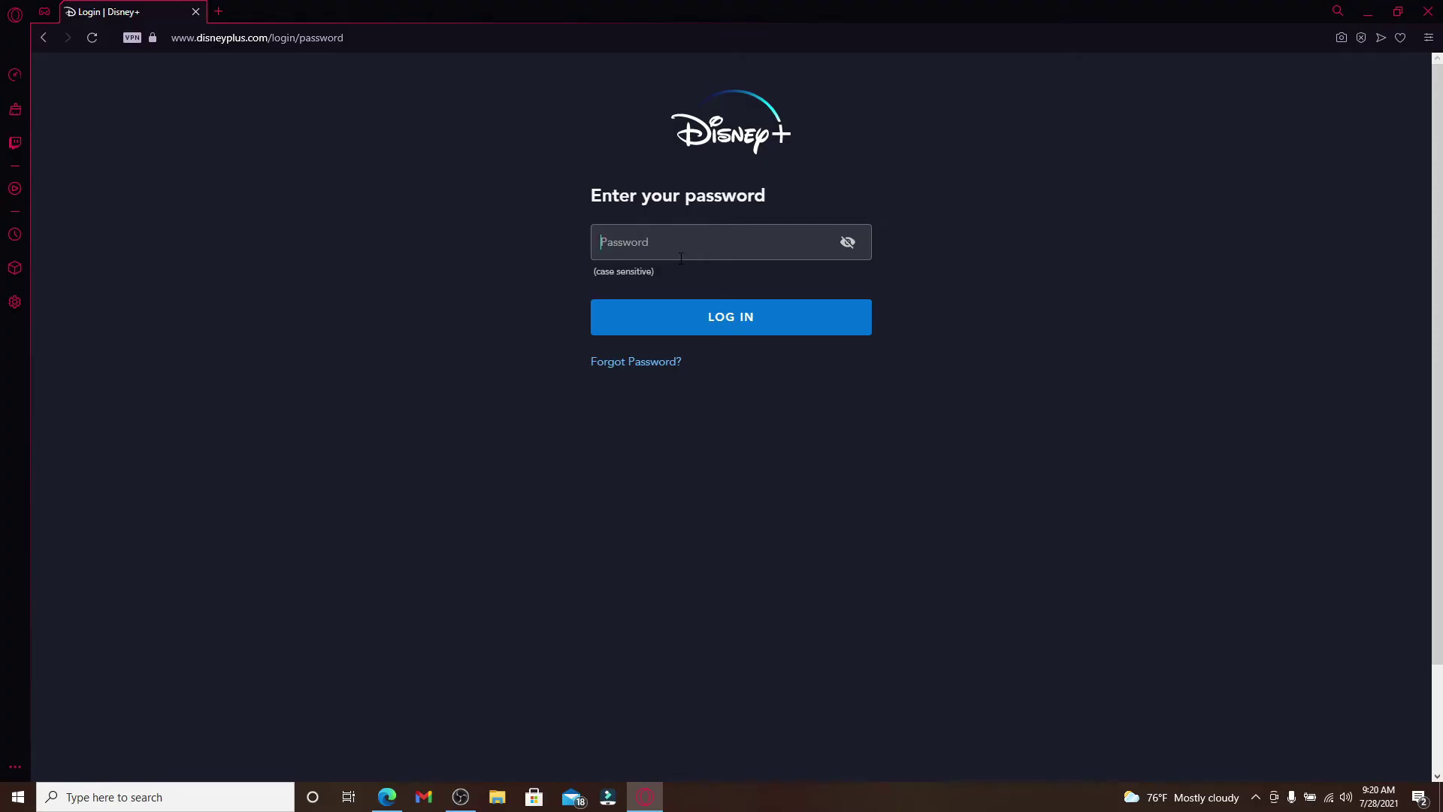
text(•••••••••••••••)
text(•)
Step: Submit the password, go back to the password page, and log in to Disney+
key(Return)
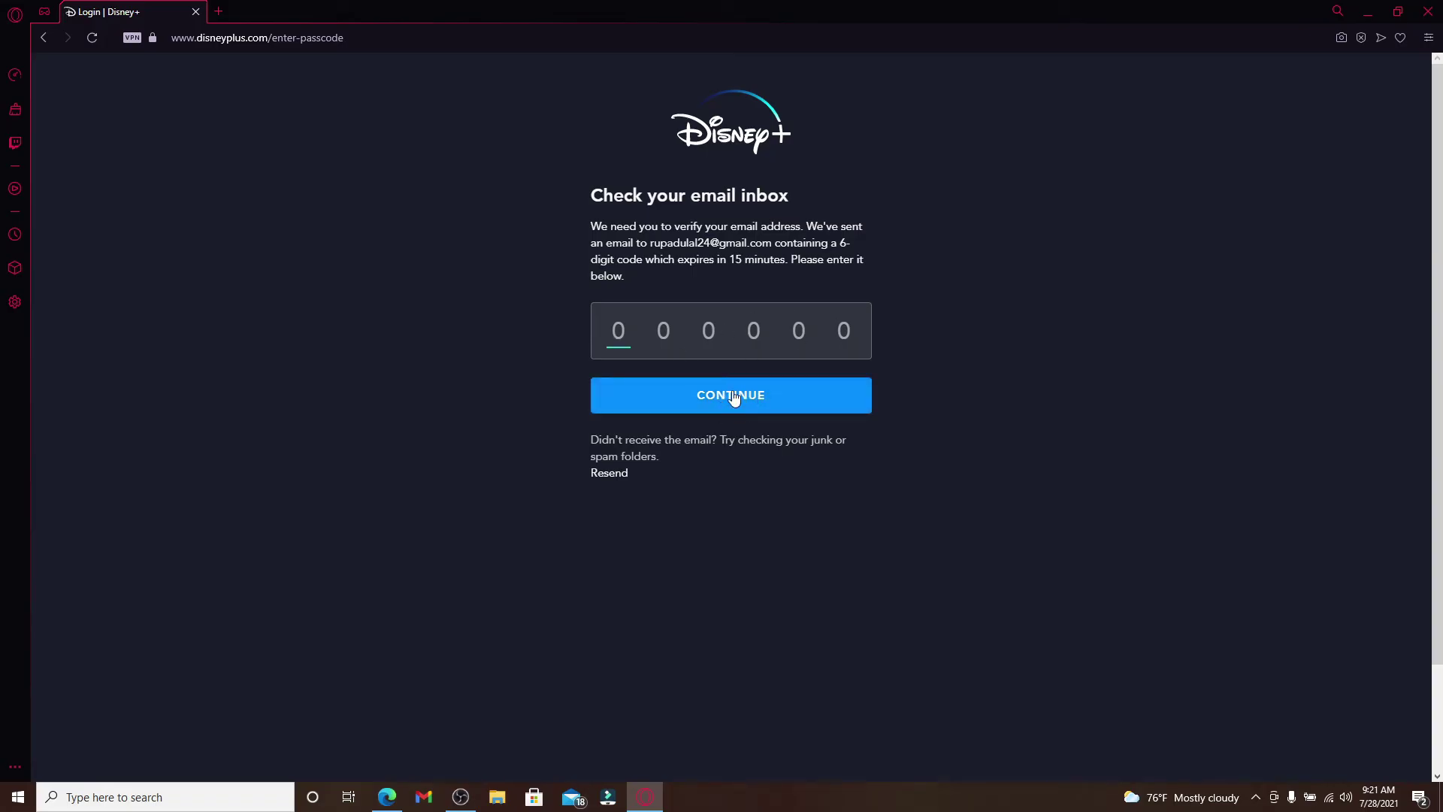
click(44, 37)
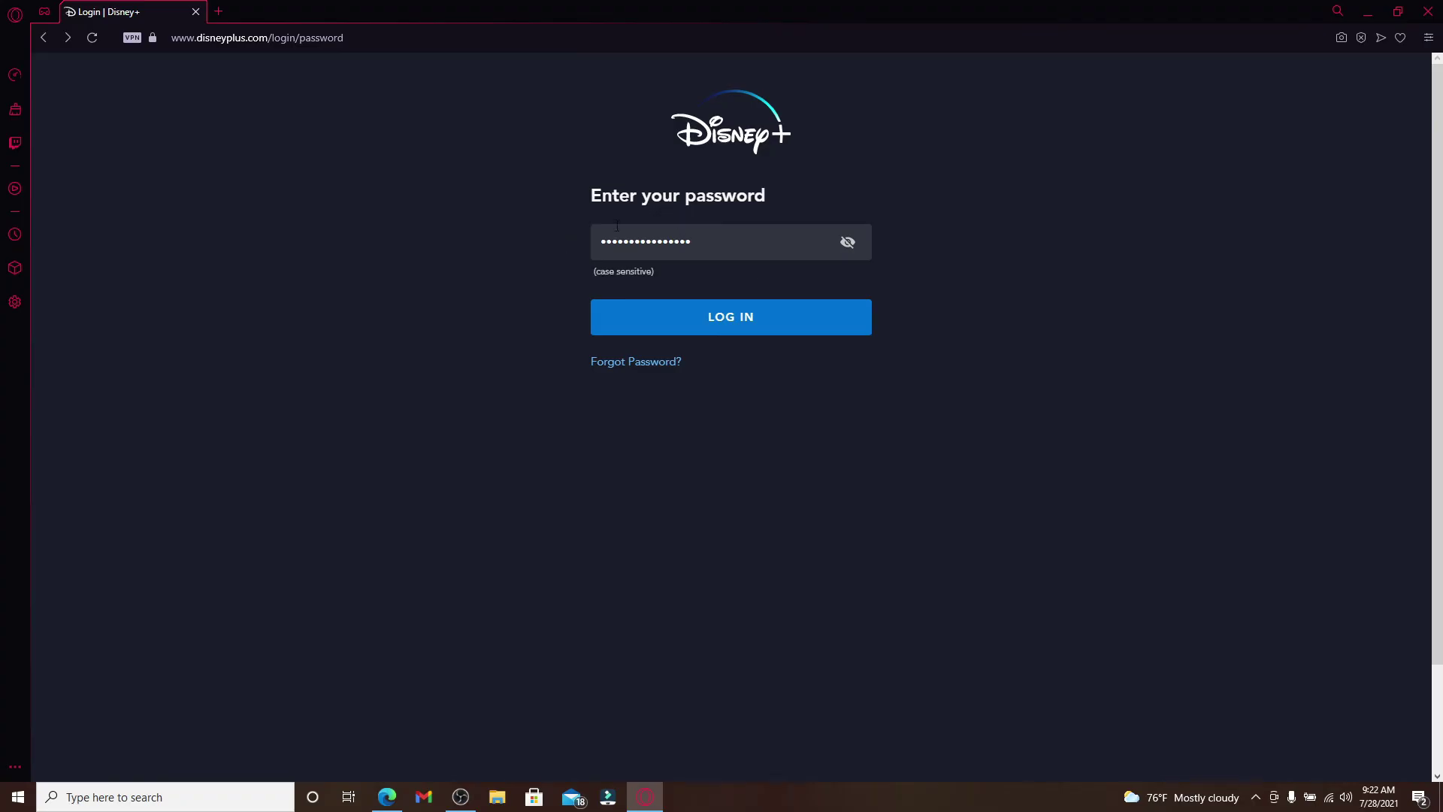
click(733, 318)
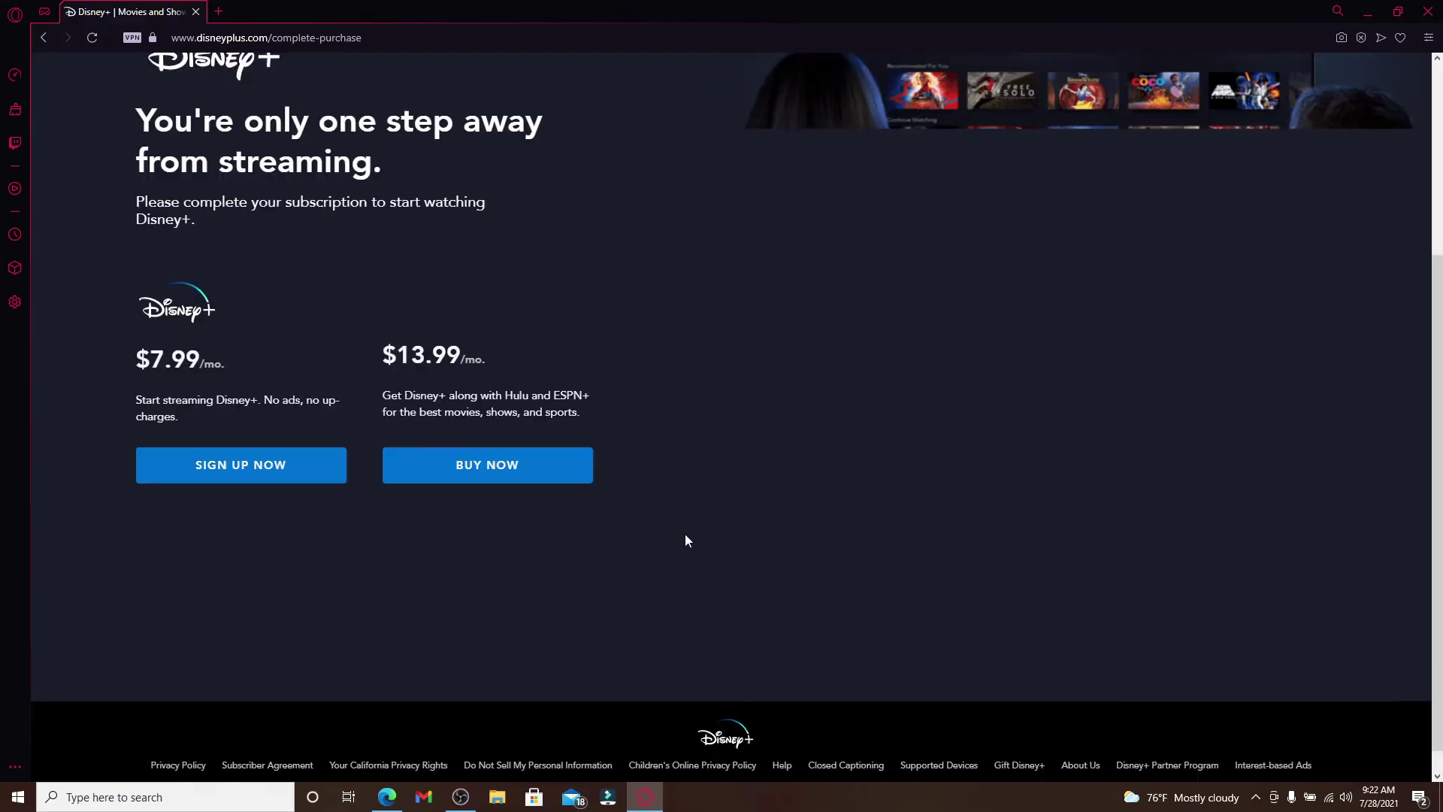
Step: Close the Opera GX window to return to the Windows desktop
click(1366, 12)
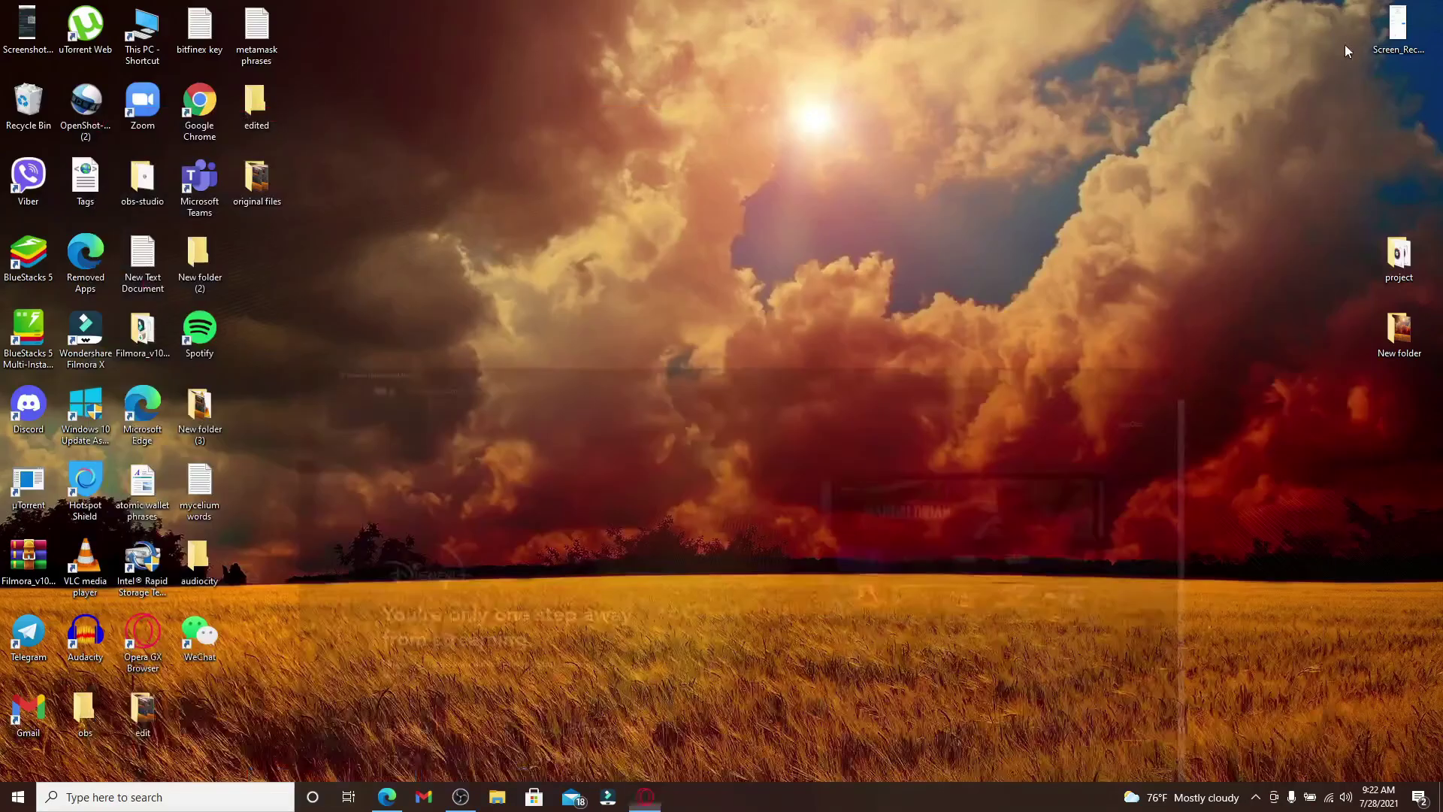